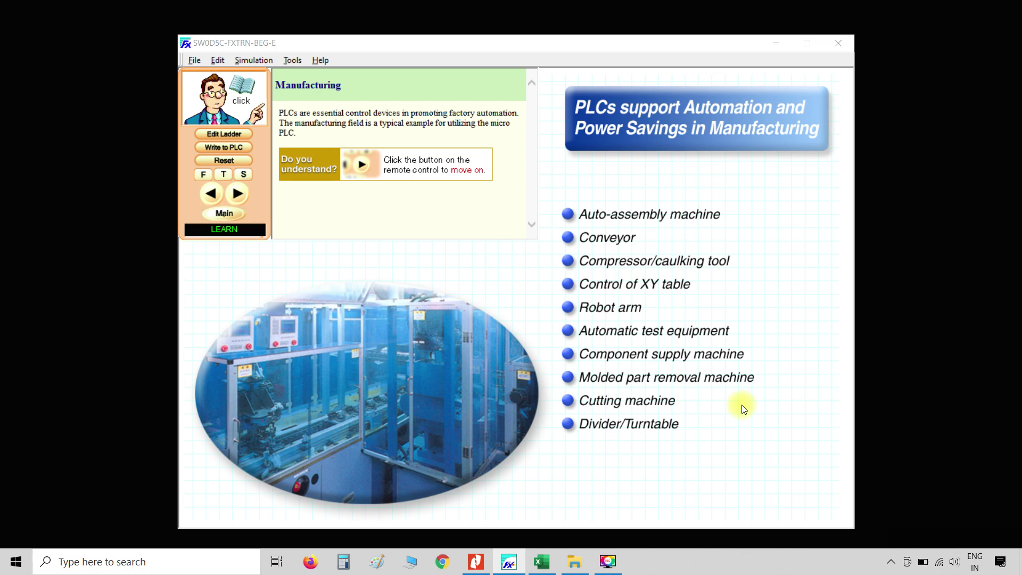
Advance the tutorial past Manufacturing to the Leisure page on amusement-park PLC uses.
left_click(232, 194)
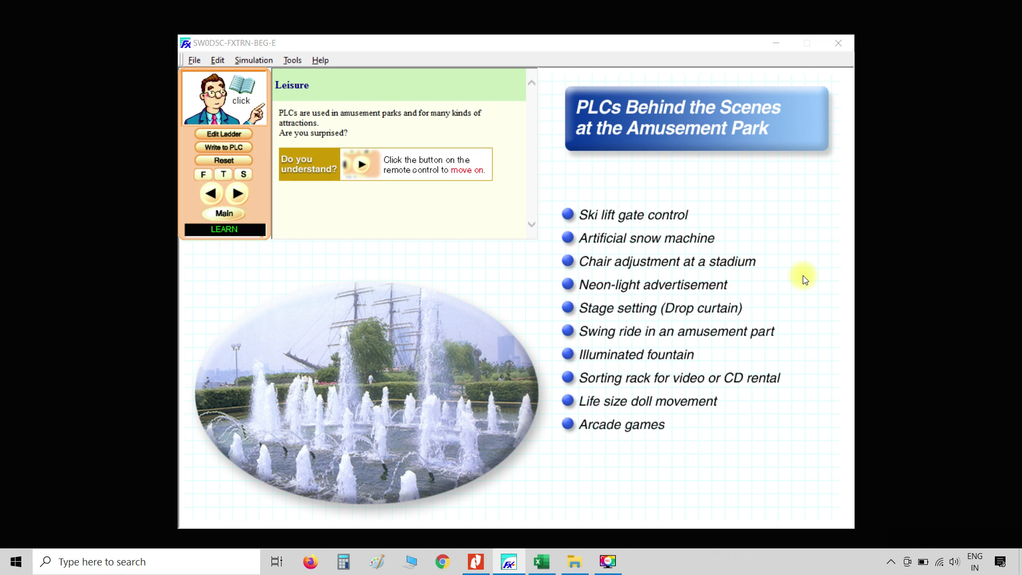
Advance the tutorial past Health and Medical to the Food Industry page.
left_click(238, 194)
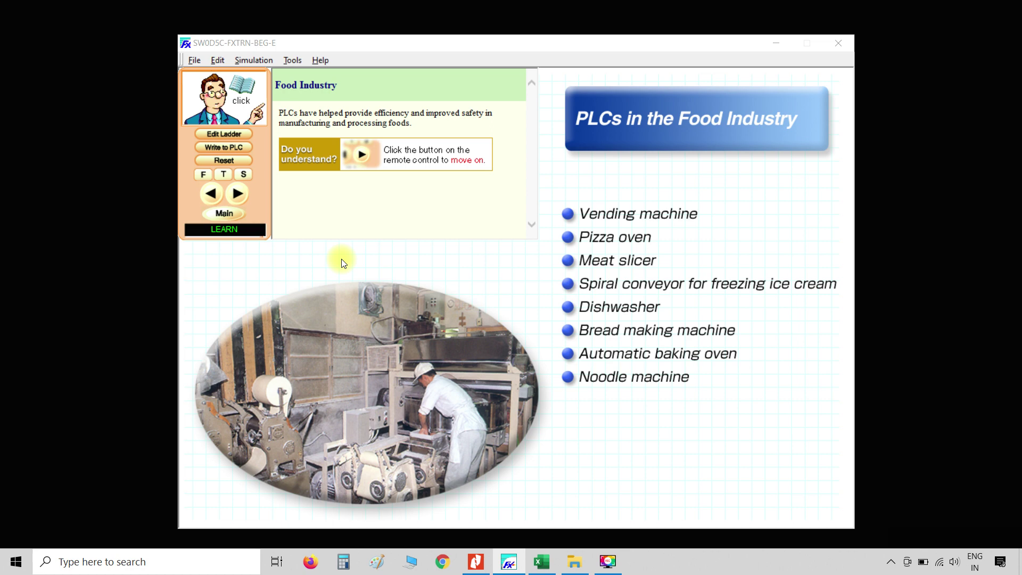
Page forward through Retail Store and Agriculture / Fishery to the Traffic page.
left_click(239, 194)
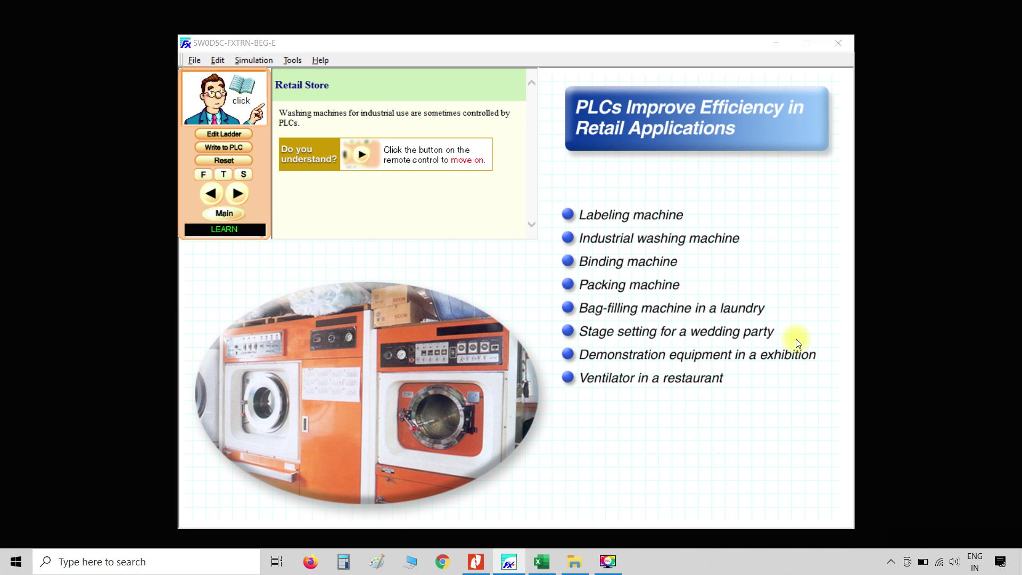
key("Right")
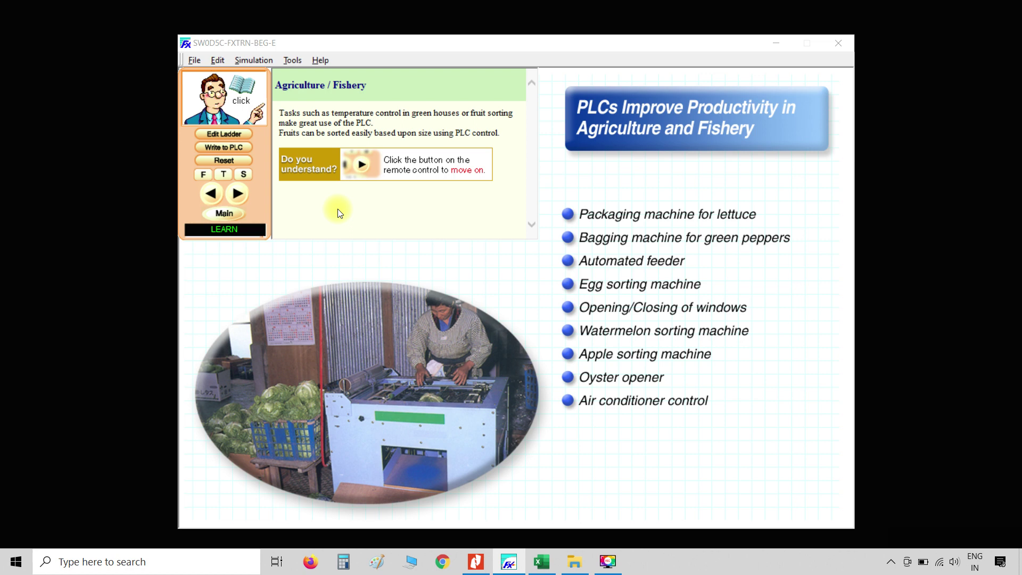
left_click(237, 193)
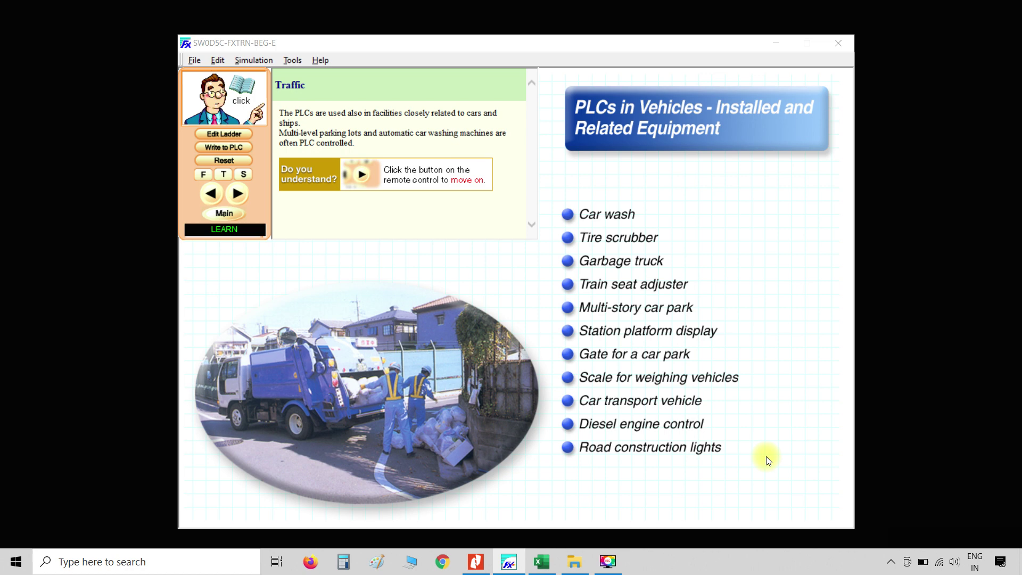
Advance to the Building / Environmental page on lighting, forklift and window-cleaner uses.
key("Right")
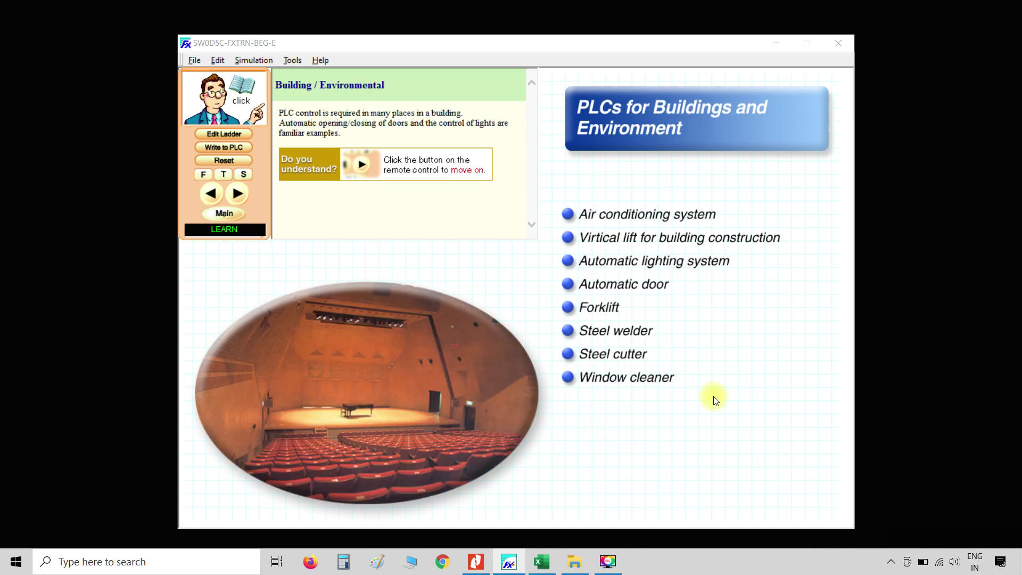